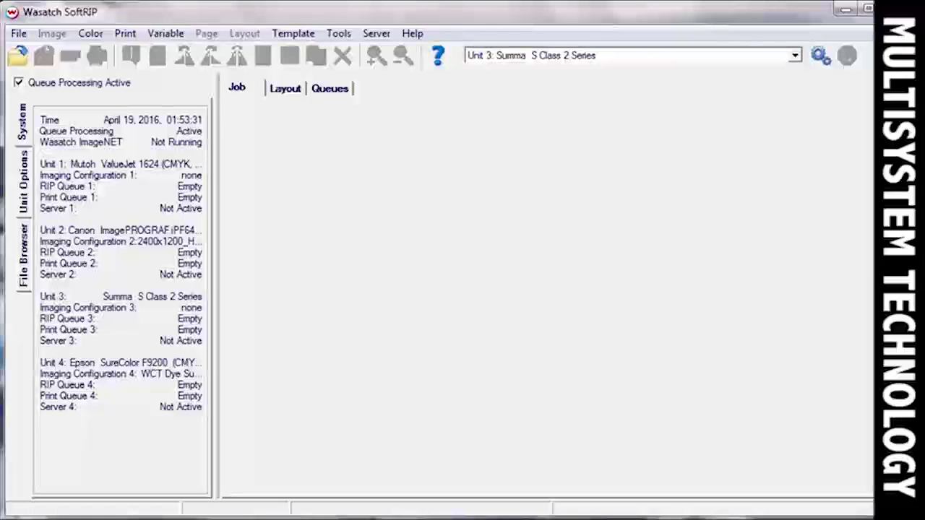
Step: Open Unit 3's print setup, keeping Summa S Class 2 Series as the printer model
click(795, 56)
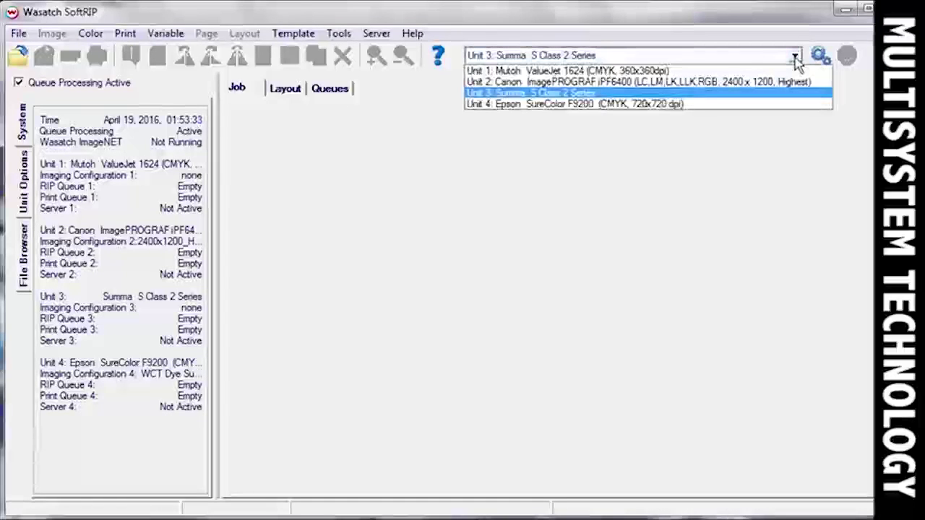
click(806, 92)
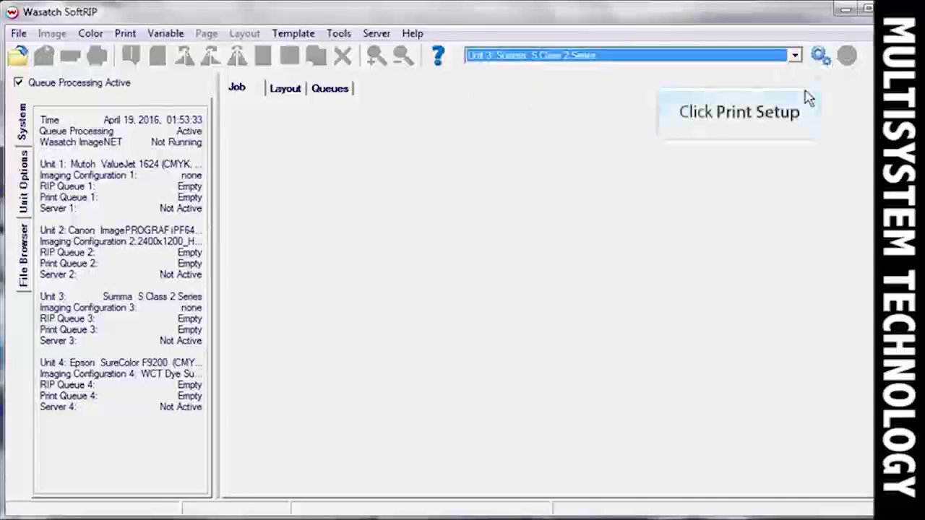
click(820, 56)
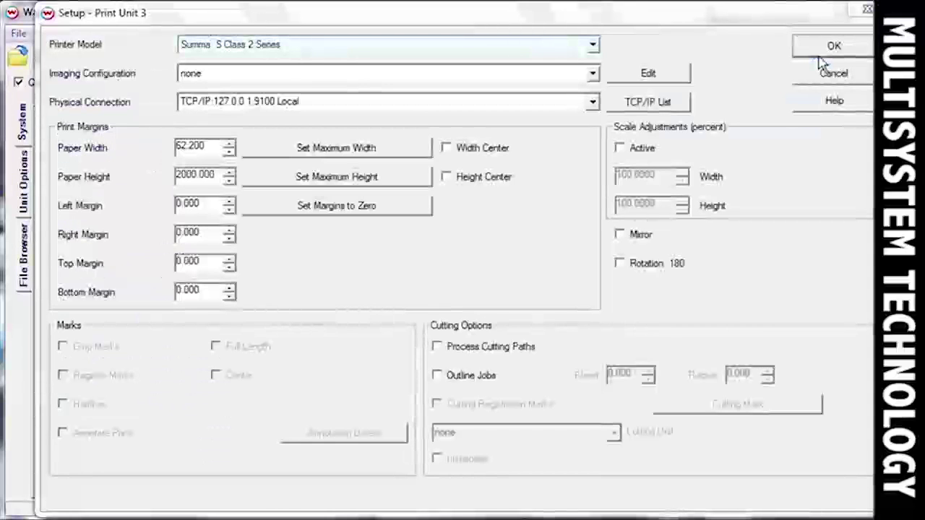
click(592, 45)
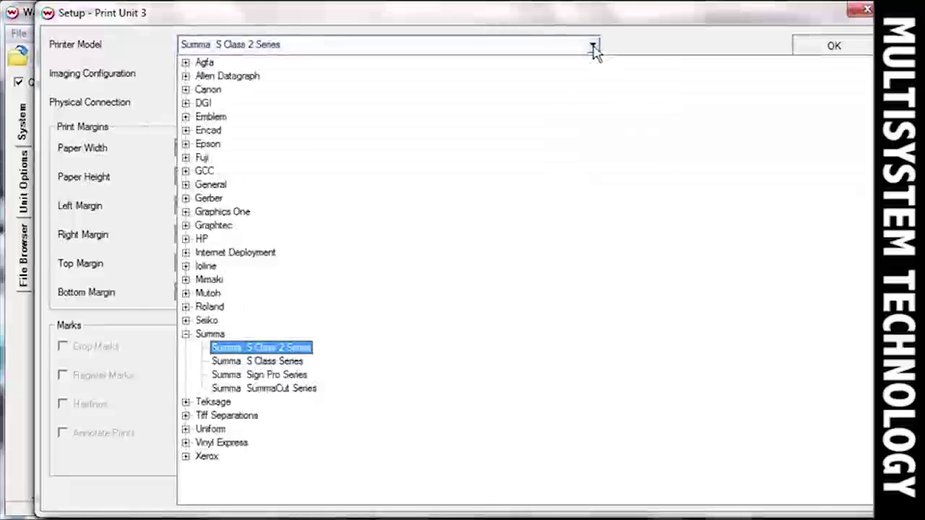
click(258, 347)
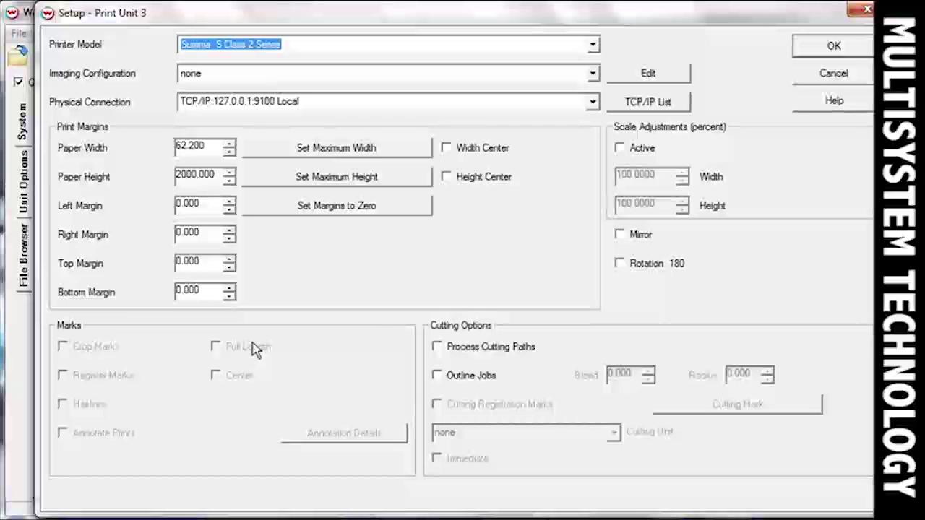
click(647, 76)
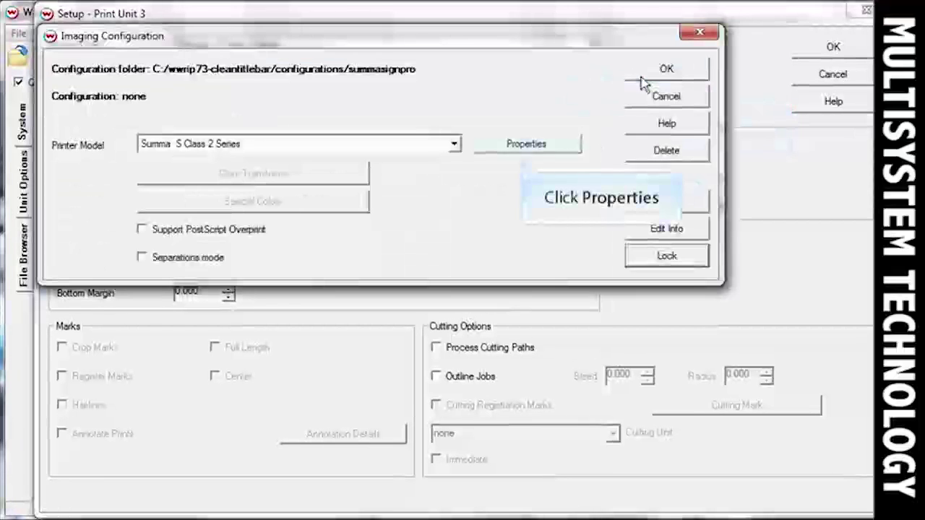
Step: Enable Read Barcode Job Via Front Panel and save the configuration as 'SummaBarcode'
click(535, 144)
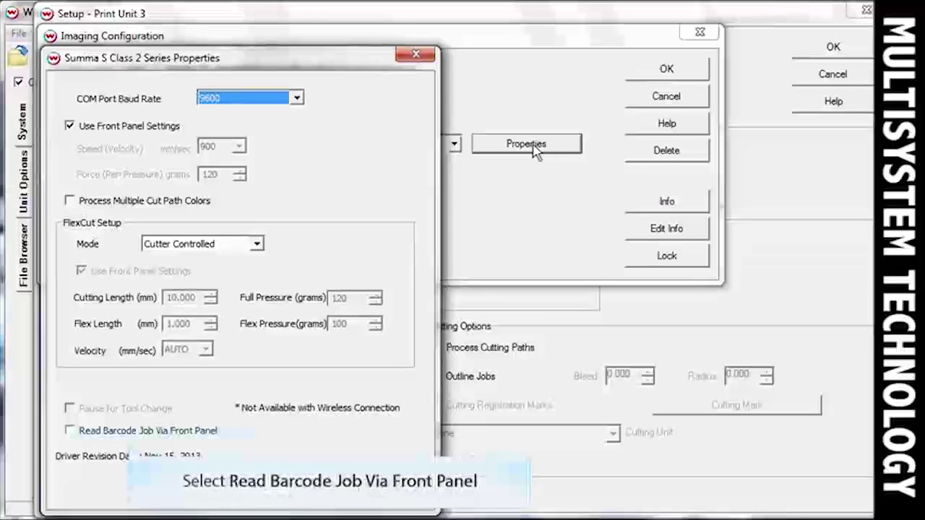
click(70, 430)
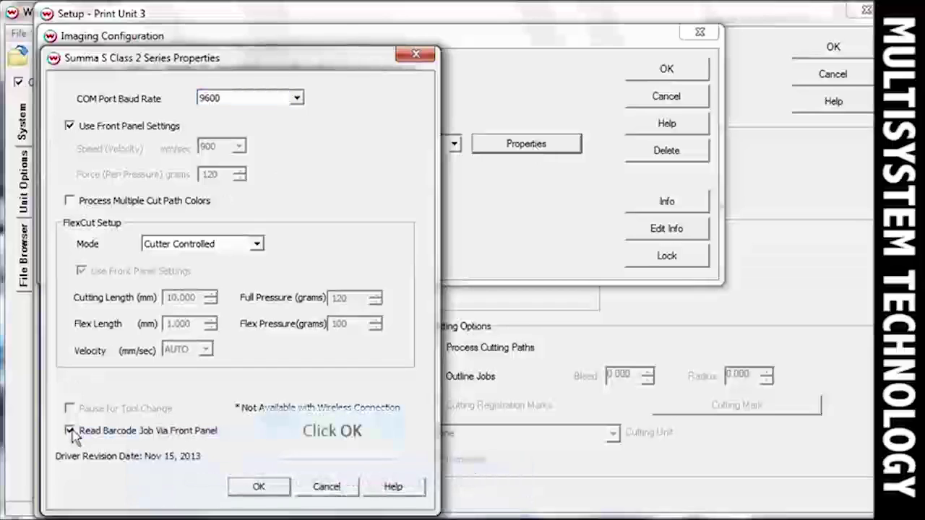
click(256, 487)
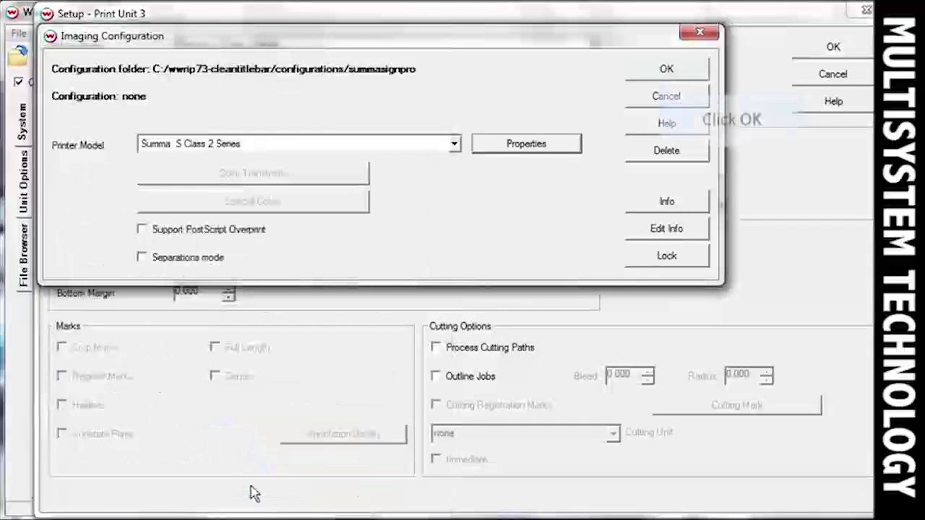
click(668, 72)
text(SummaBa)
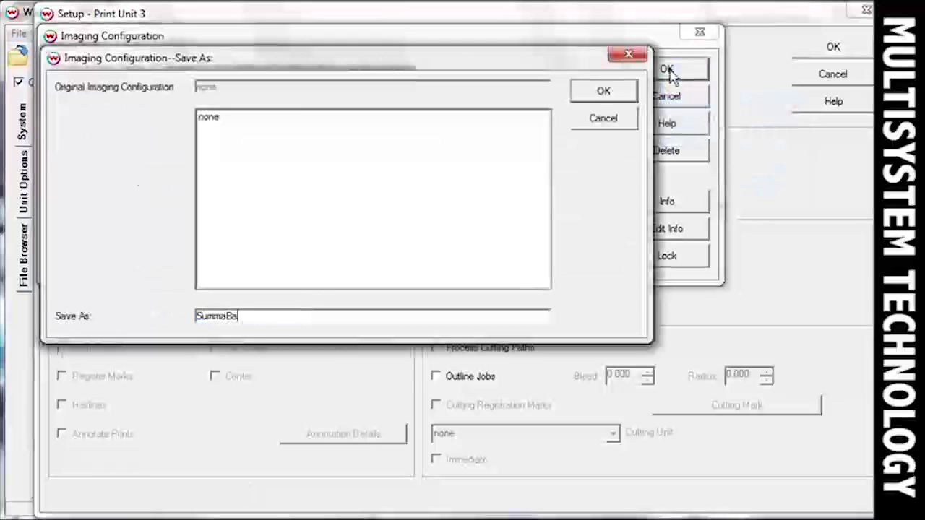
text(rcode)
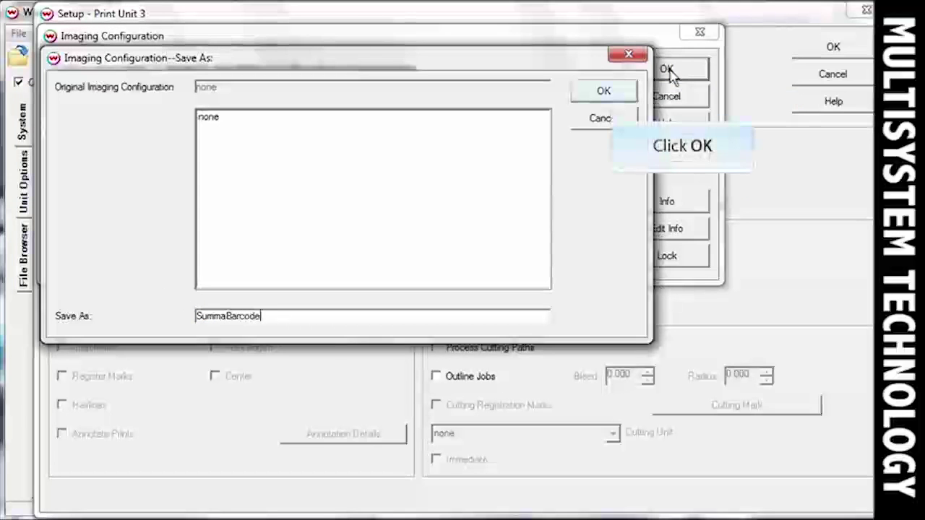
click(606, 91)
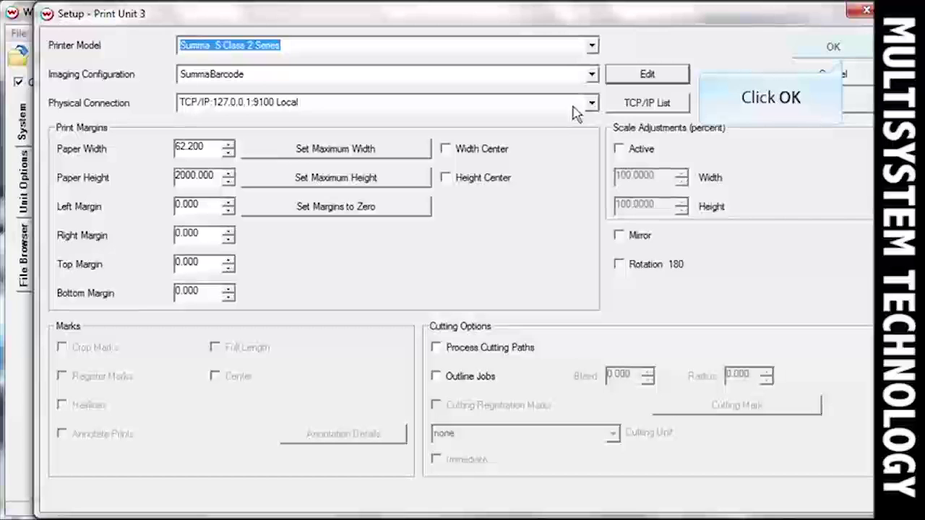
Step: Switch to Unit 2's Canon iPF6400 setup using the Premium_Glossy_Paper_2 configuration
click(852, 50)
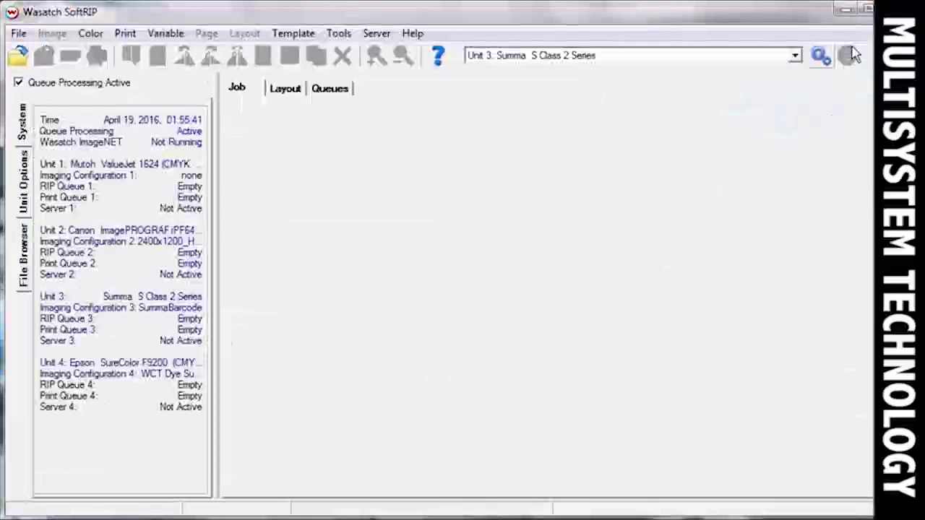
click(794, 56)
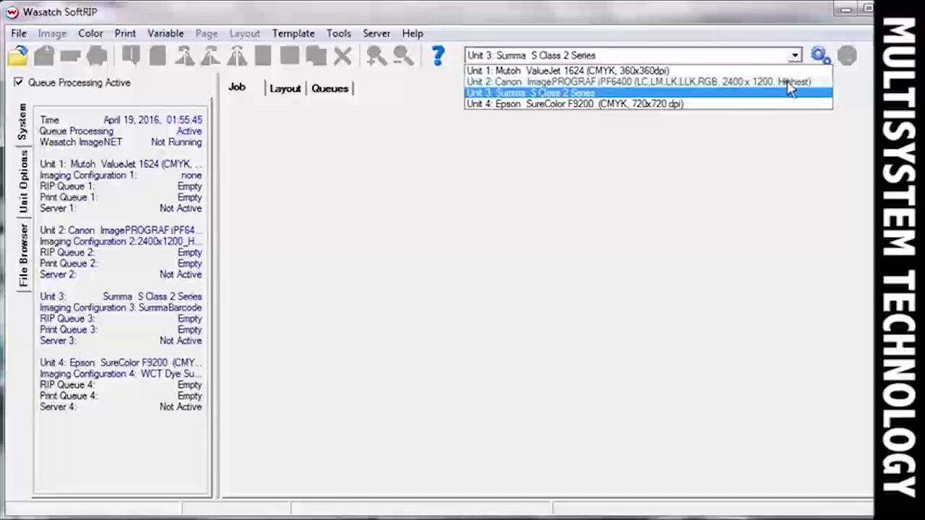
click(791, 84)
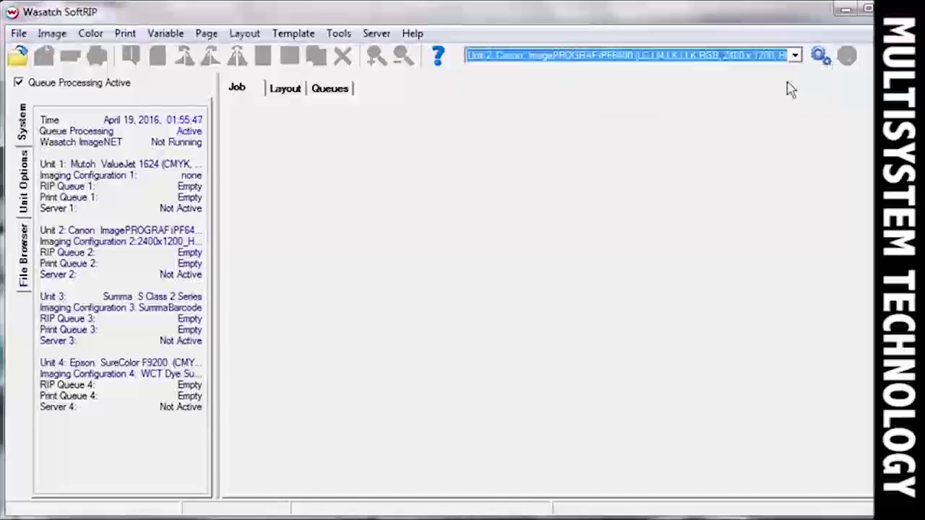
click(820, 56)
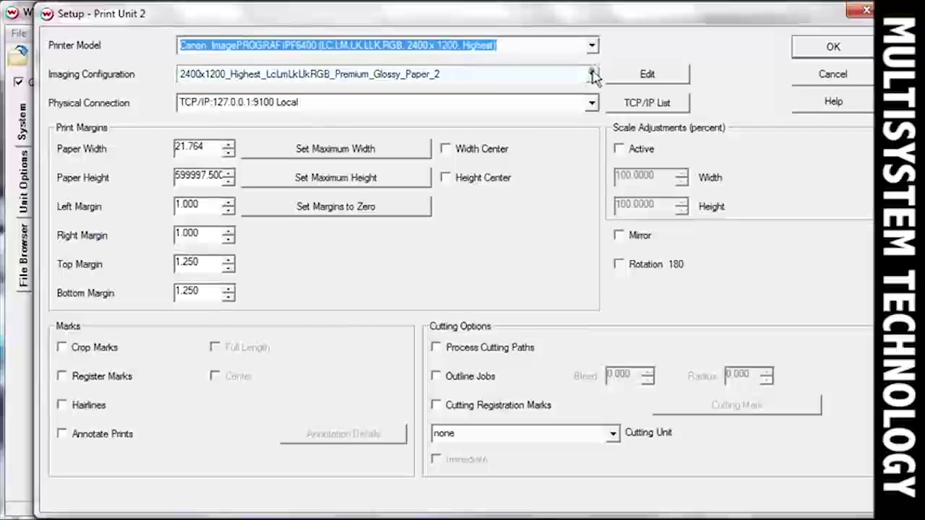
click(593, 75)
click(415, 92)
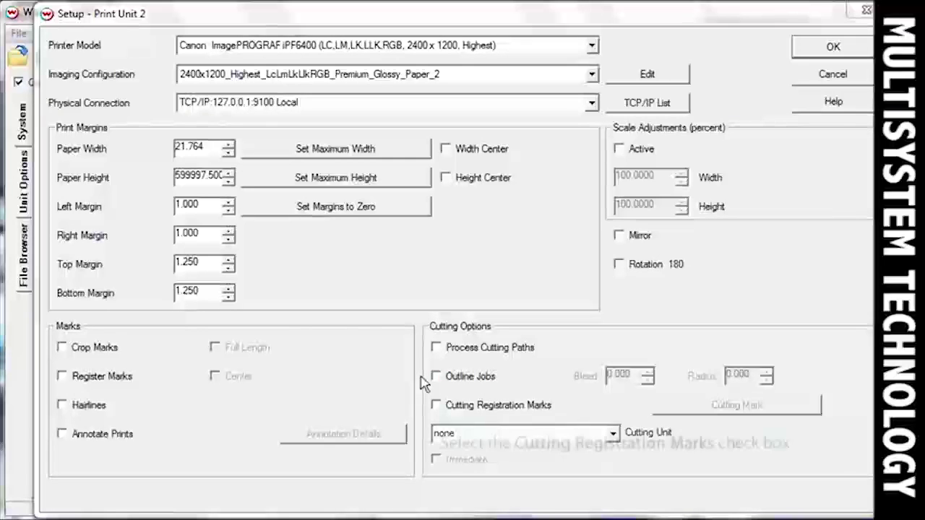
Step: Enable SummaSign Pro OPOS XY with Barcode marks and assign Unit 3 as cutting unit
click(436, 406)
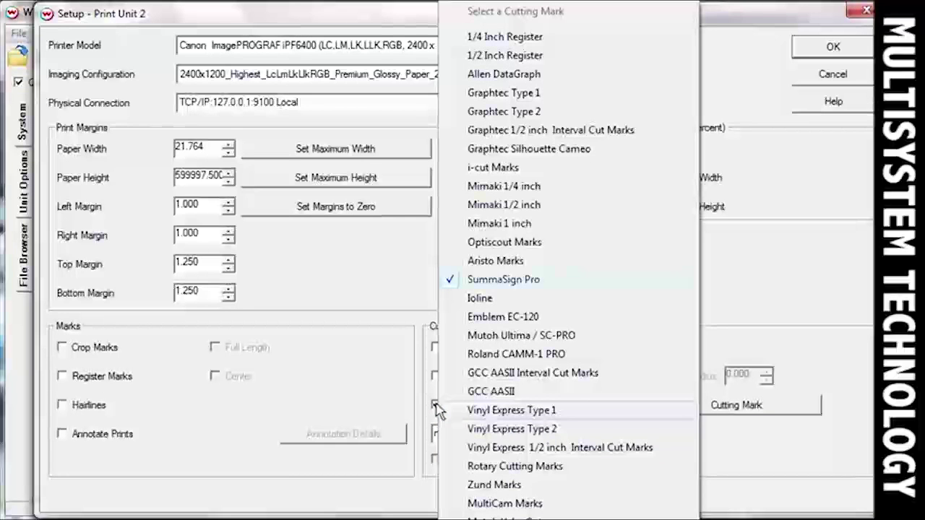
click(495, 286)
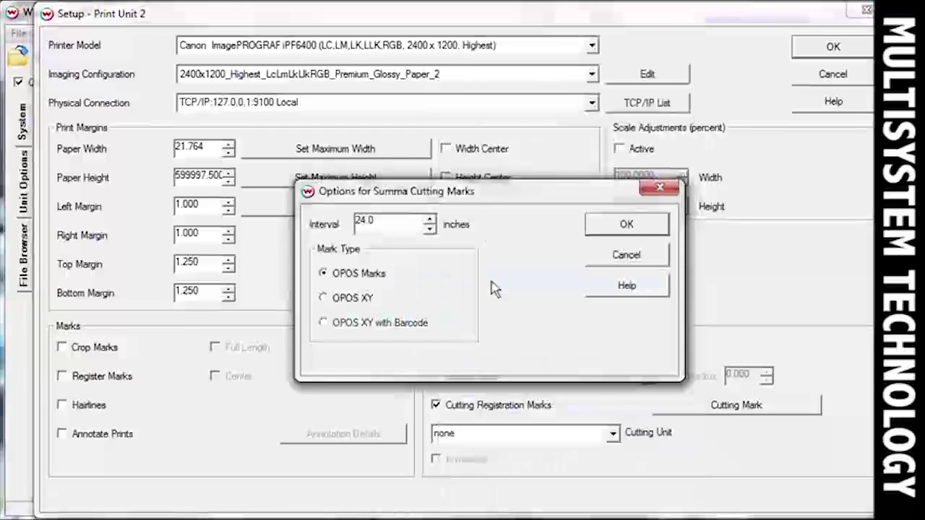
click(324, 324)
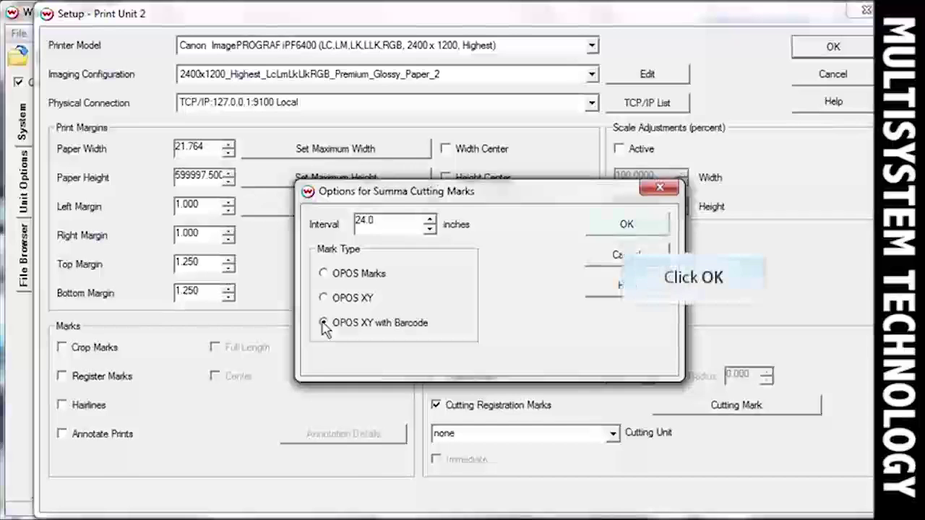
click(626, 225)
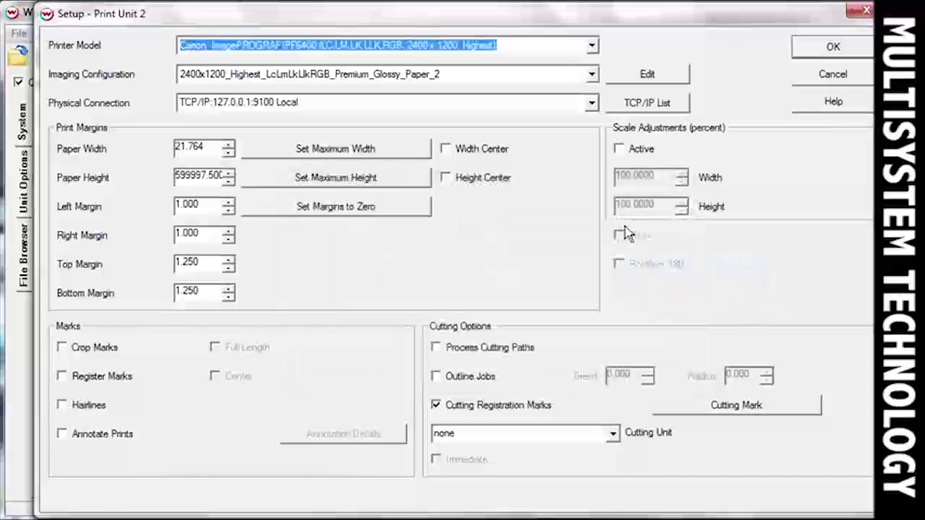
click(613, 434)
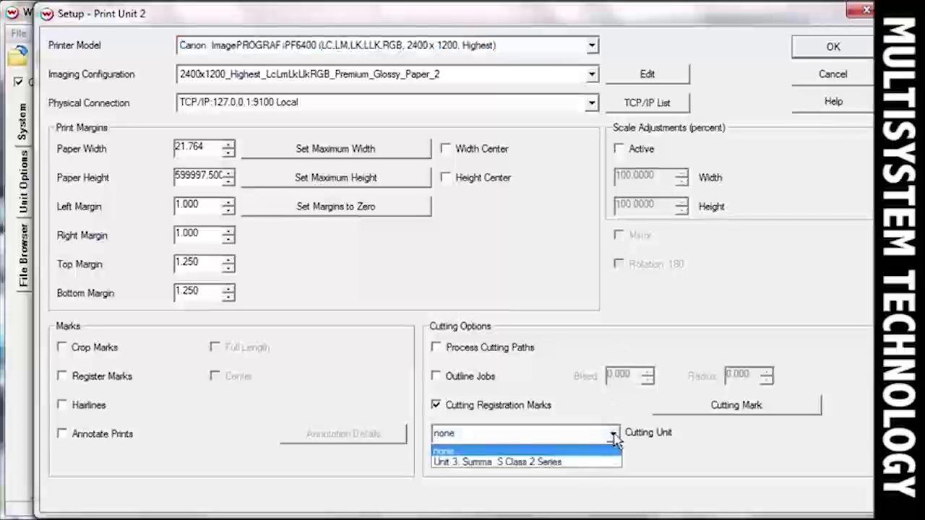
click(554, 464)
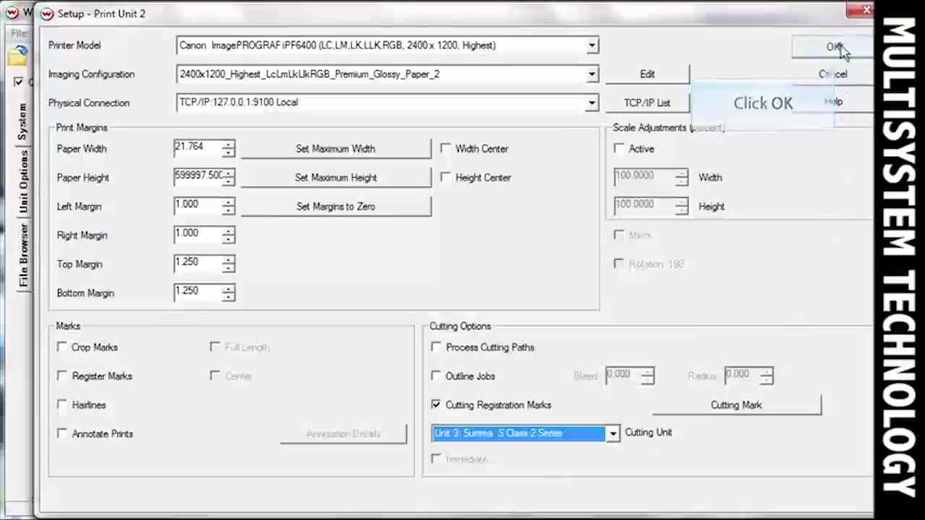
click(834, 46)
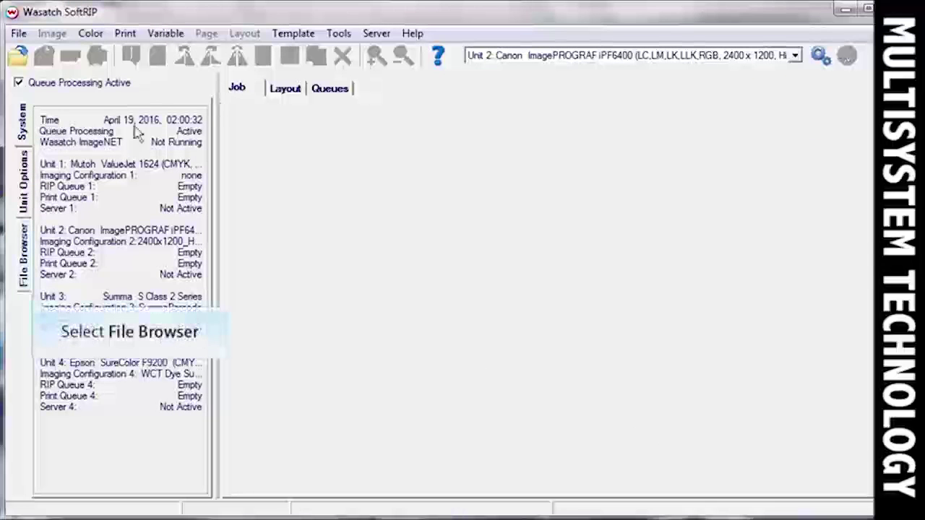
Step: Load beetleStars.pdf from the file browser as the job and show its trace settings
click(24, 249)
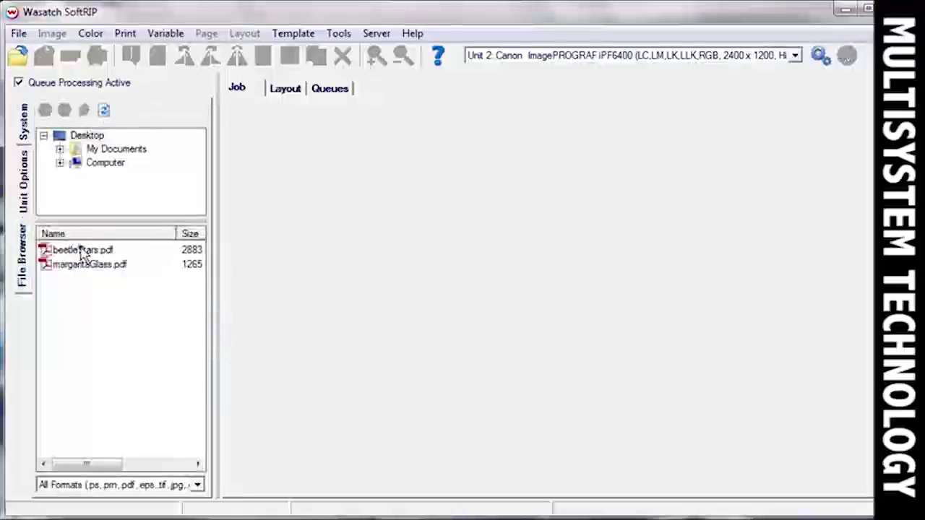
drag(81, 251, 311, 260)
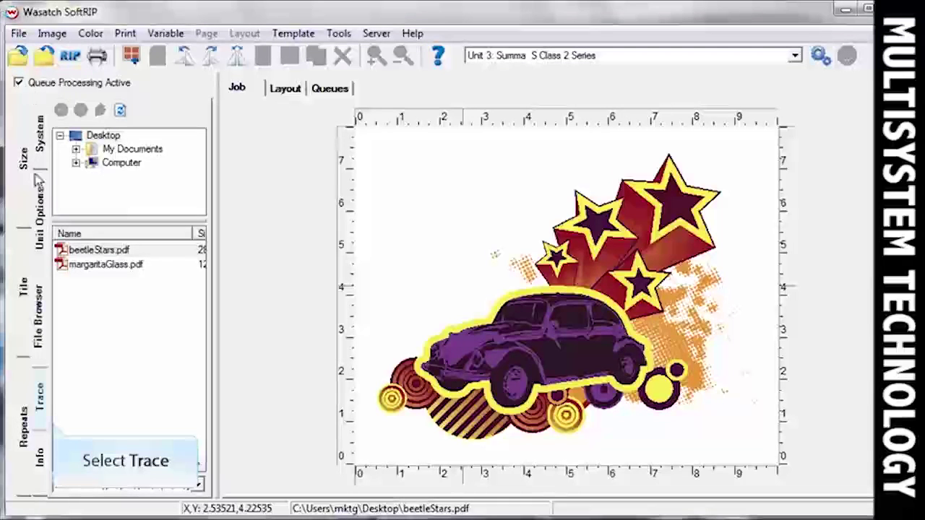
click(40, 396)
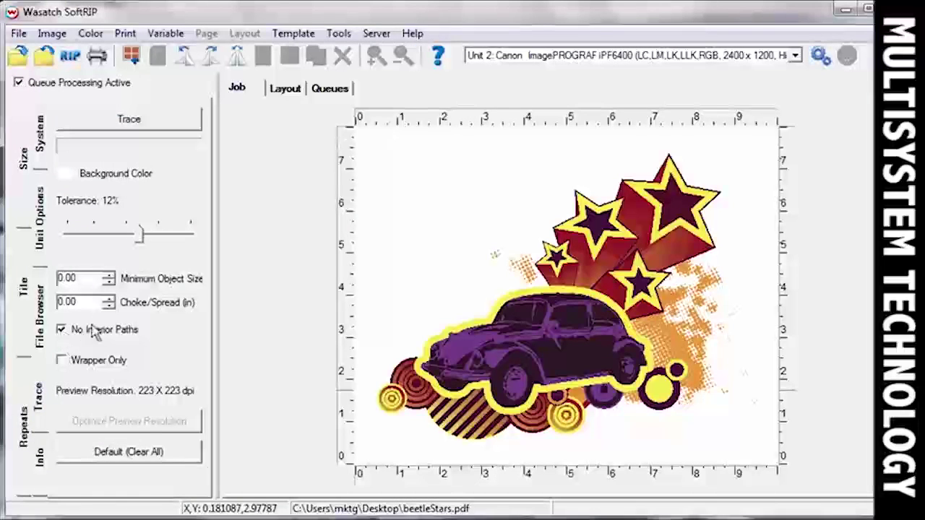
Step: Trace a 0.20-inch spread cut outline around beetleStars, excluding interior paths
click(109, 300)
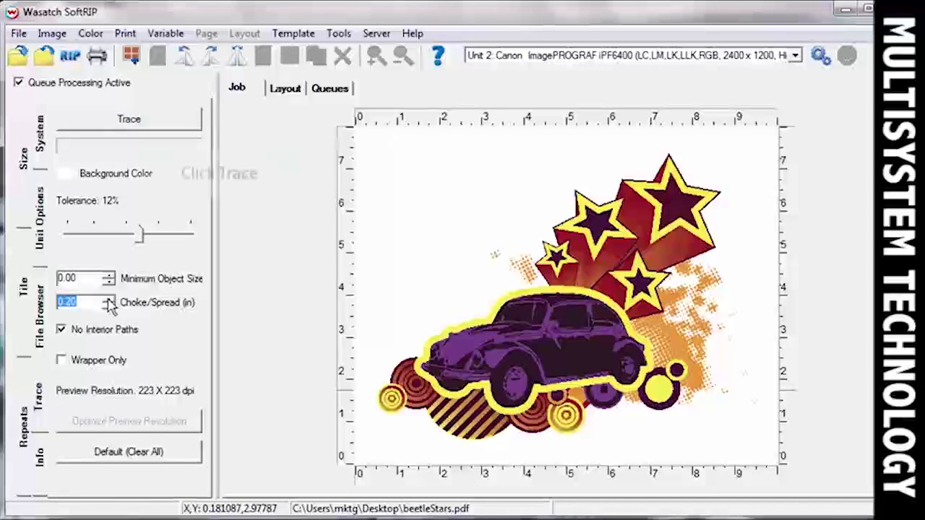
click(98, 123)
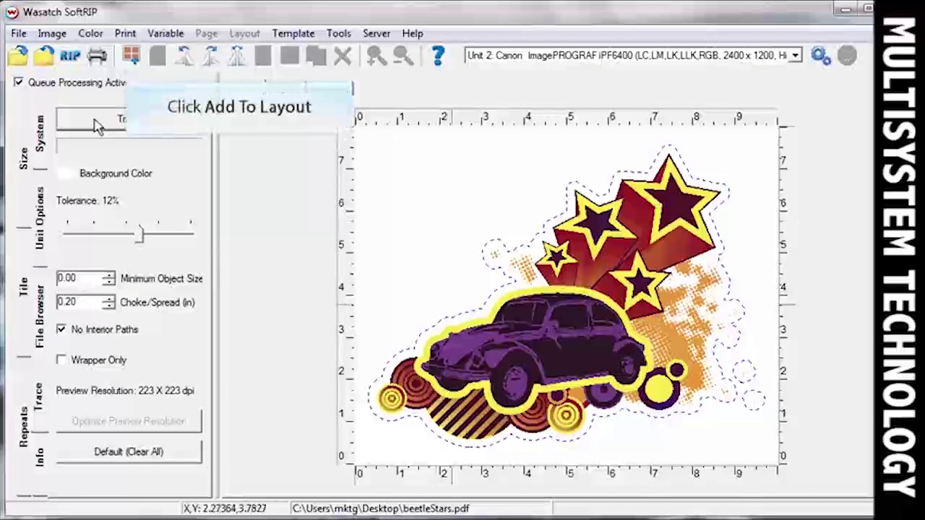
click(130, 58)
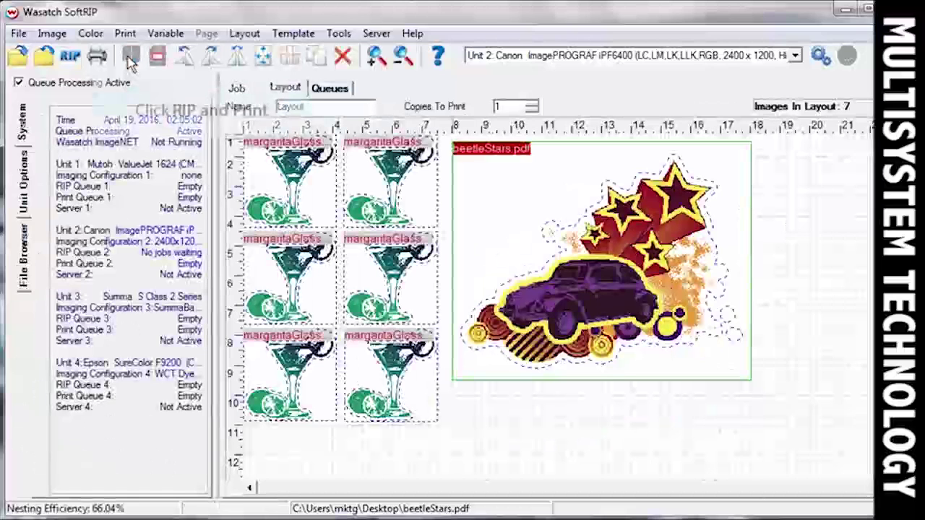
Step: Send the seven-image layout to RIP and print on Unit 2
click(99, 58)
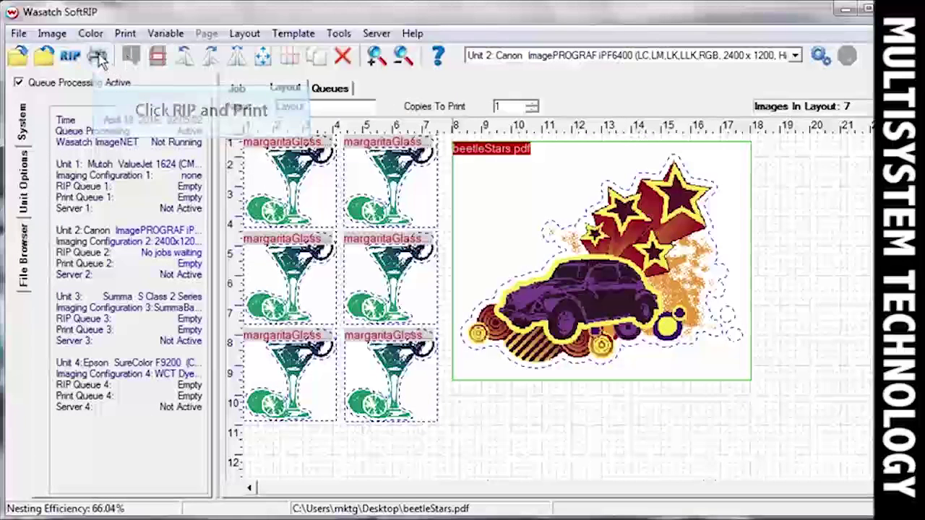